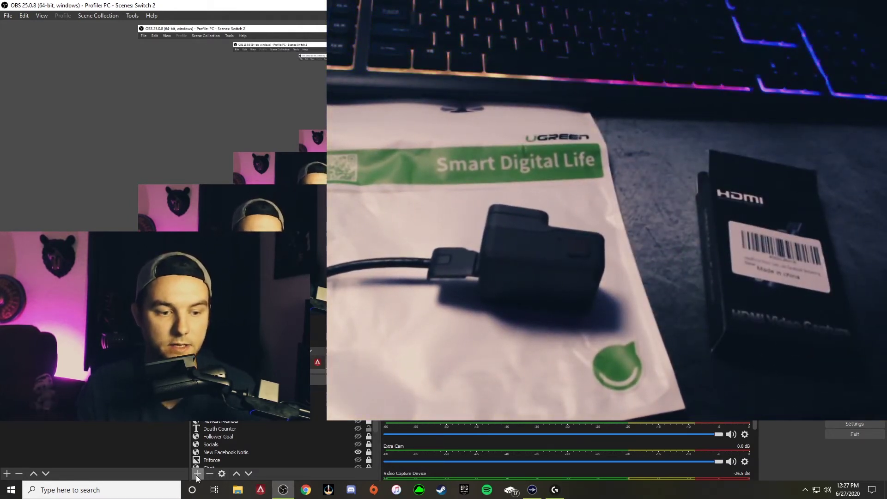
Step: Bring up the Sources panel's list of addable source types for the new Gopro source
left_click(197, 474)
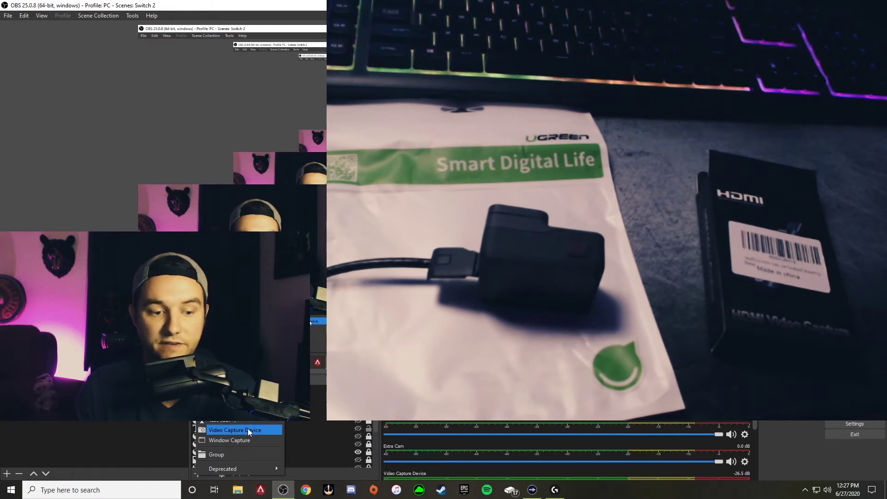